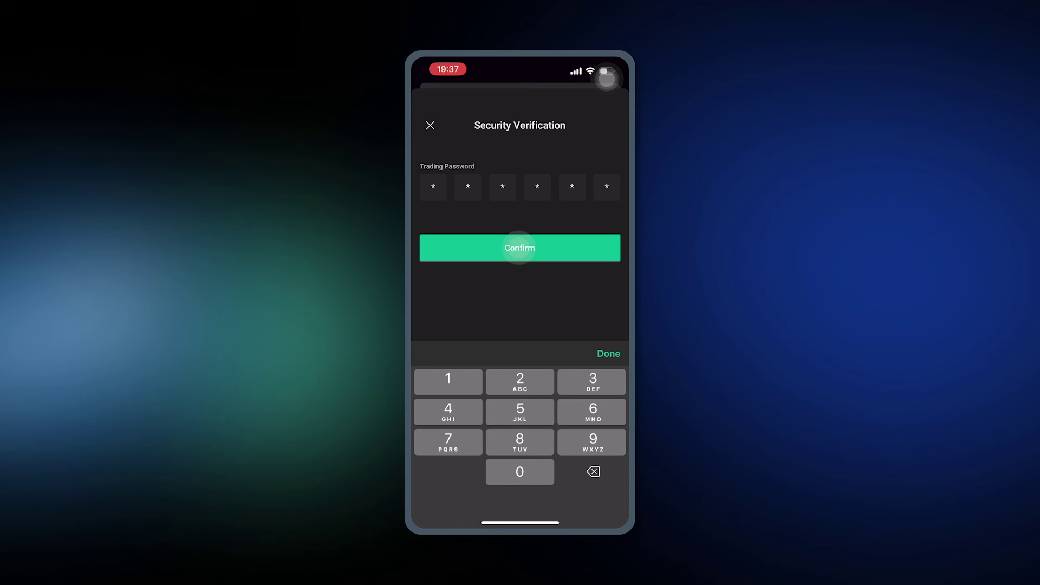
- Save the SubWallet DOT withdrawal address, then switch to SubWallet showing 19.85 DOT
left_click(519, 248)
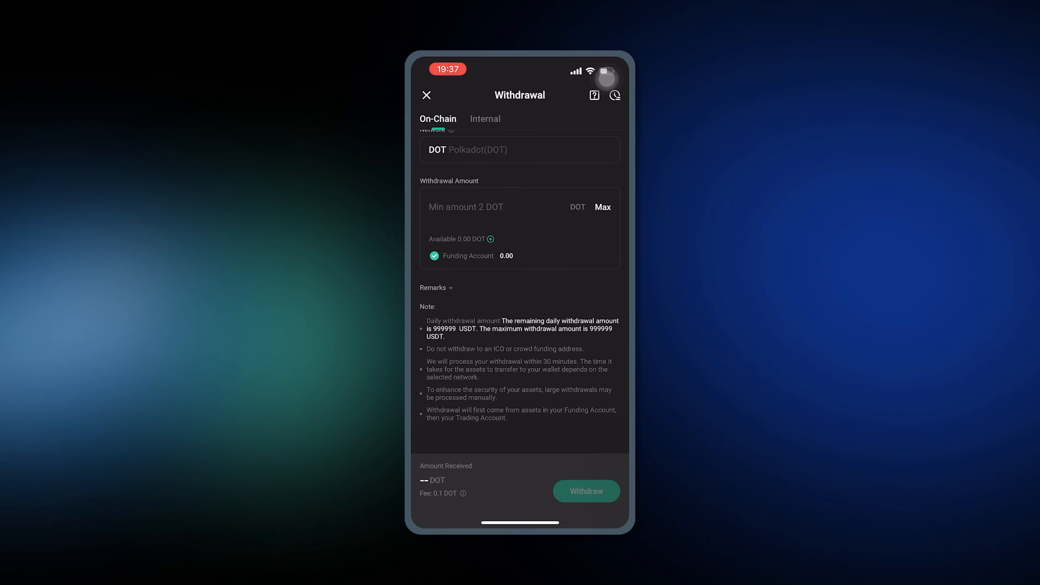
left_click_drag(487, 523, 601, 522)
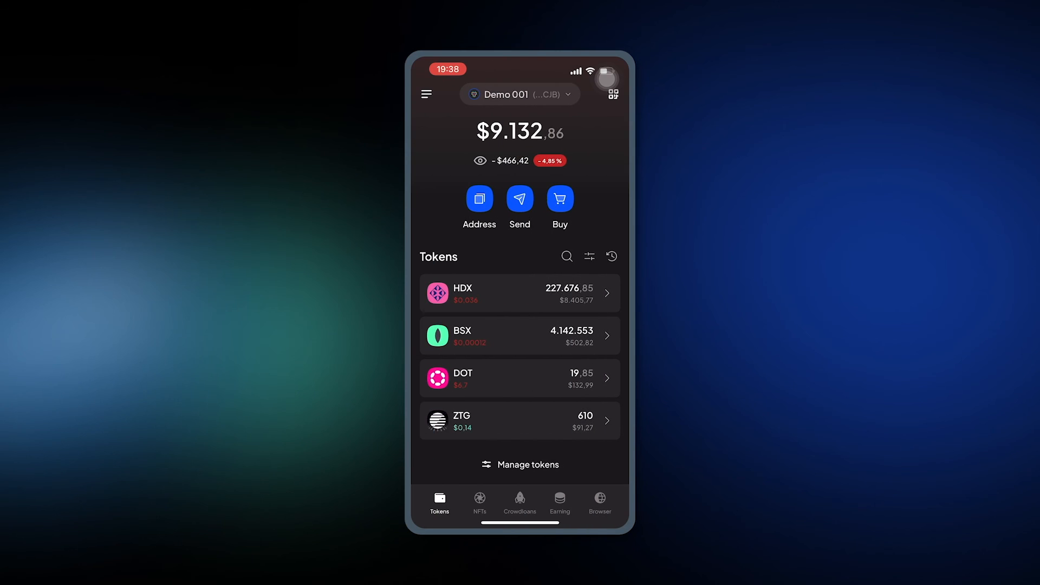